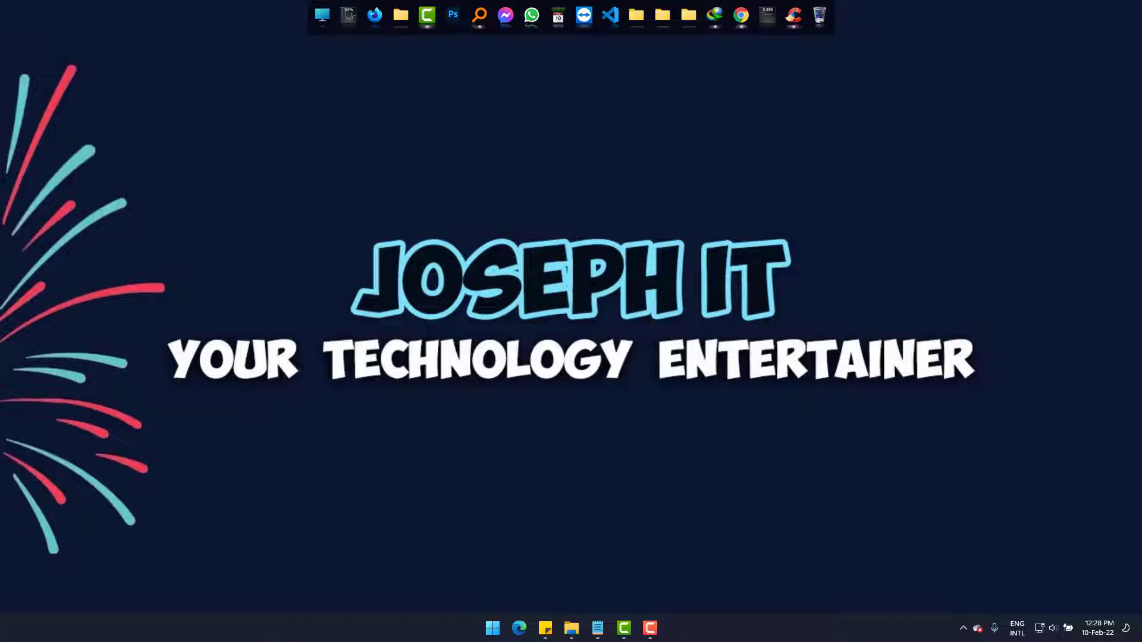
Step: Open VID-20220131-WA0000.mp4 from the SHAREit video folder in GOM Player
click(858, 313)
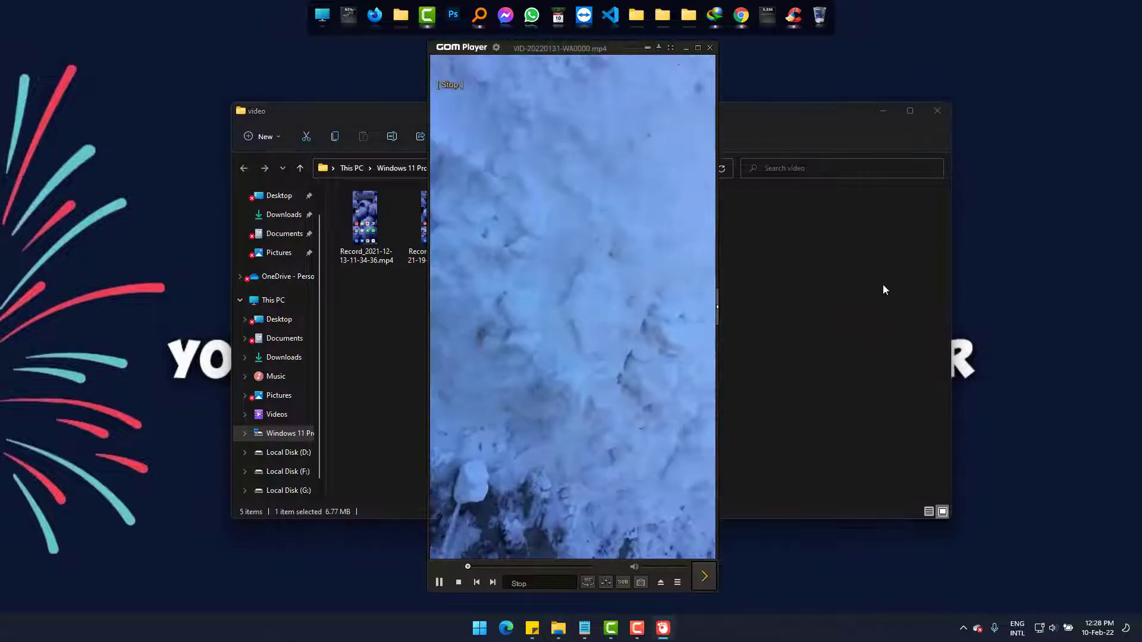
Step: Enlarge the snowy-street clip to fill the screen and pause it
double_click(571, 304)
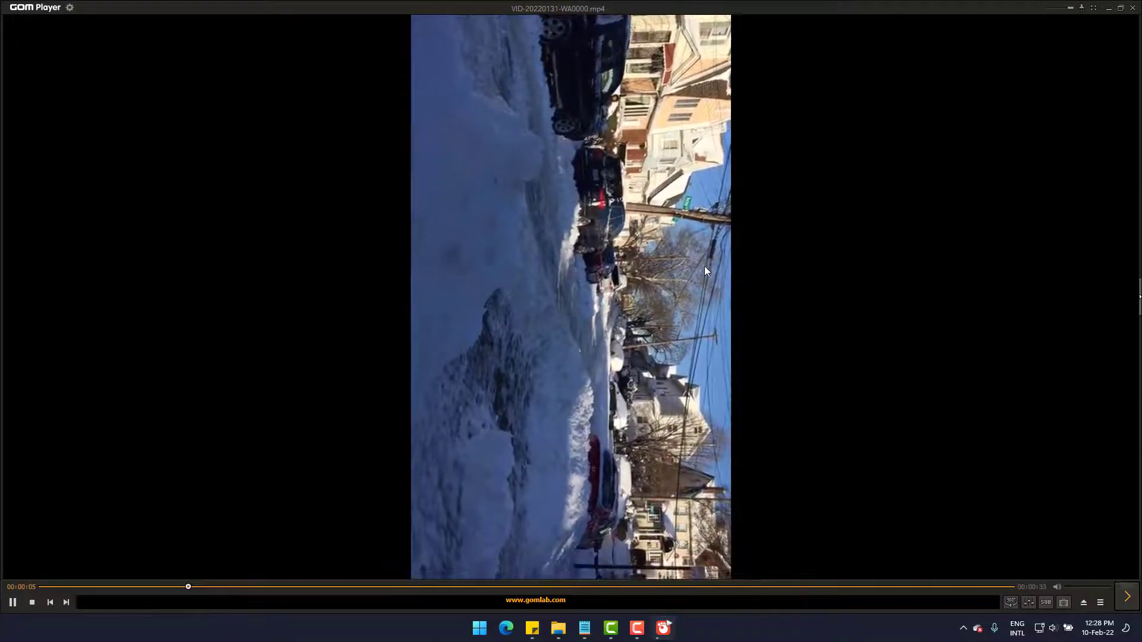
key(space)
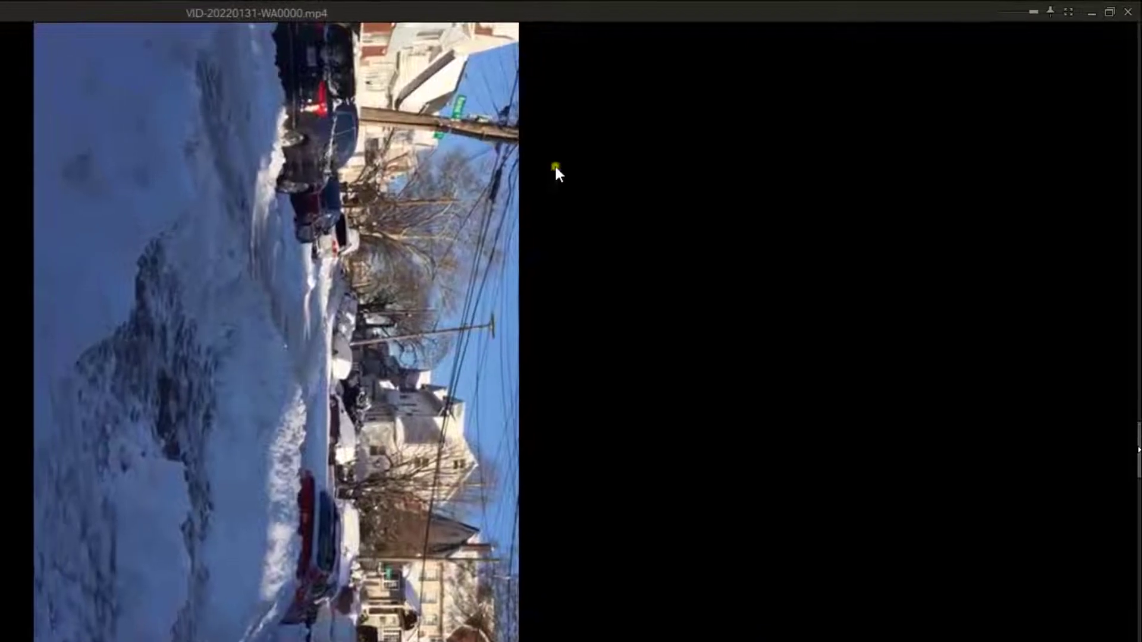
Step: Set the video rotation to 180° from the player's right-click menu
right_click(554, 164)
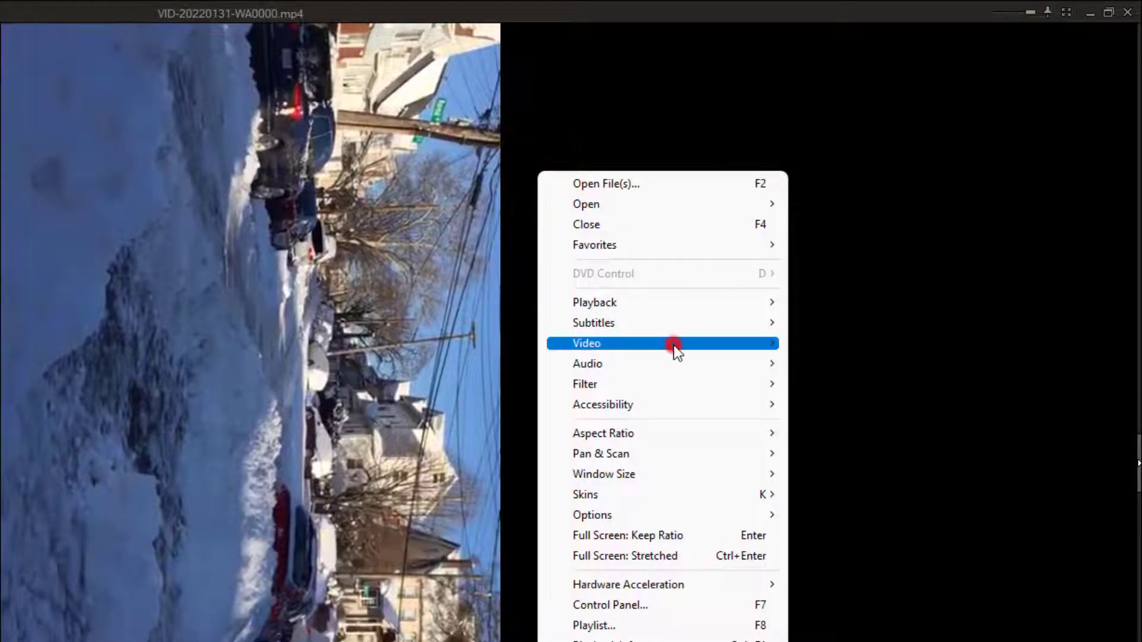
mouse_move(661, 344)
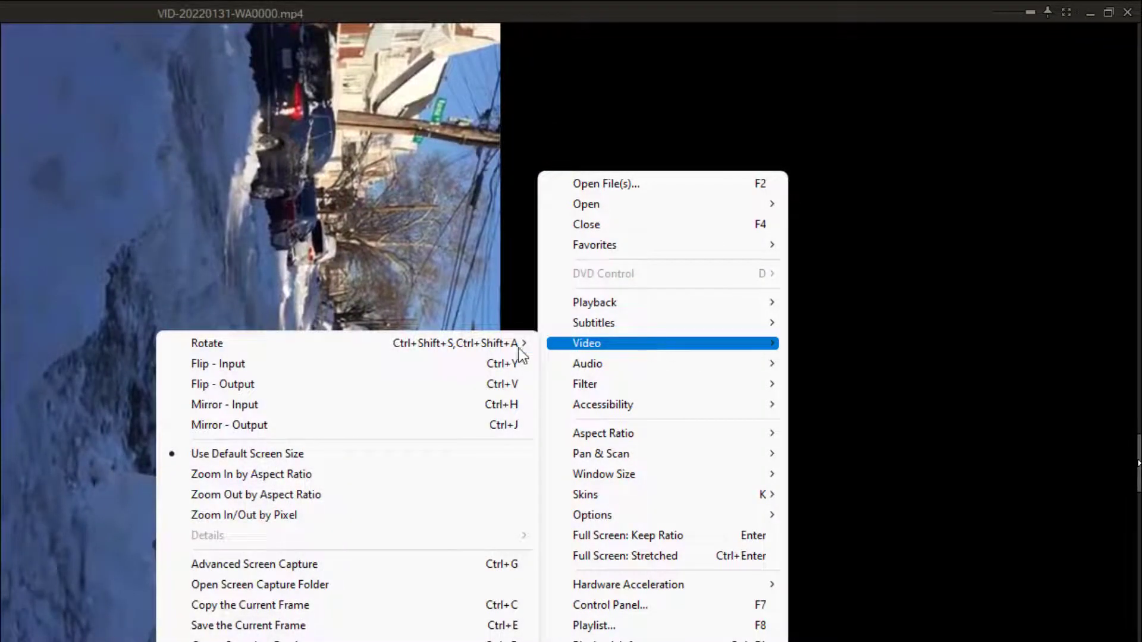
mouse_move(348, 343)
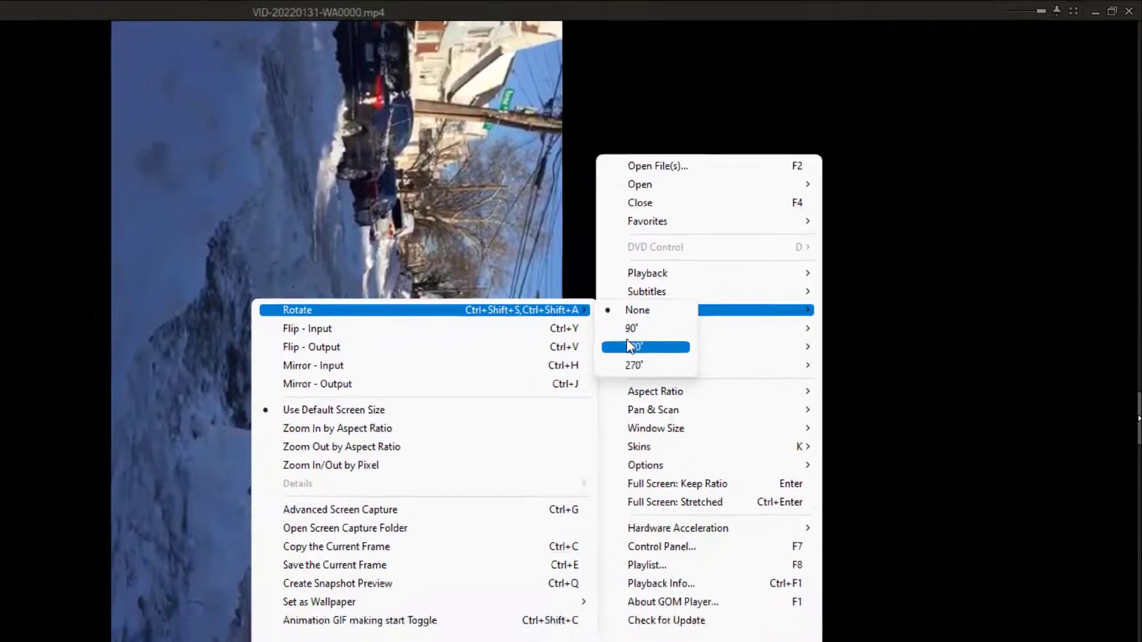
click(576, 384)
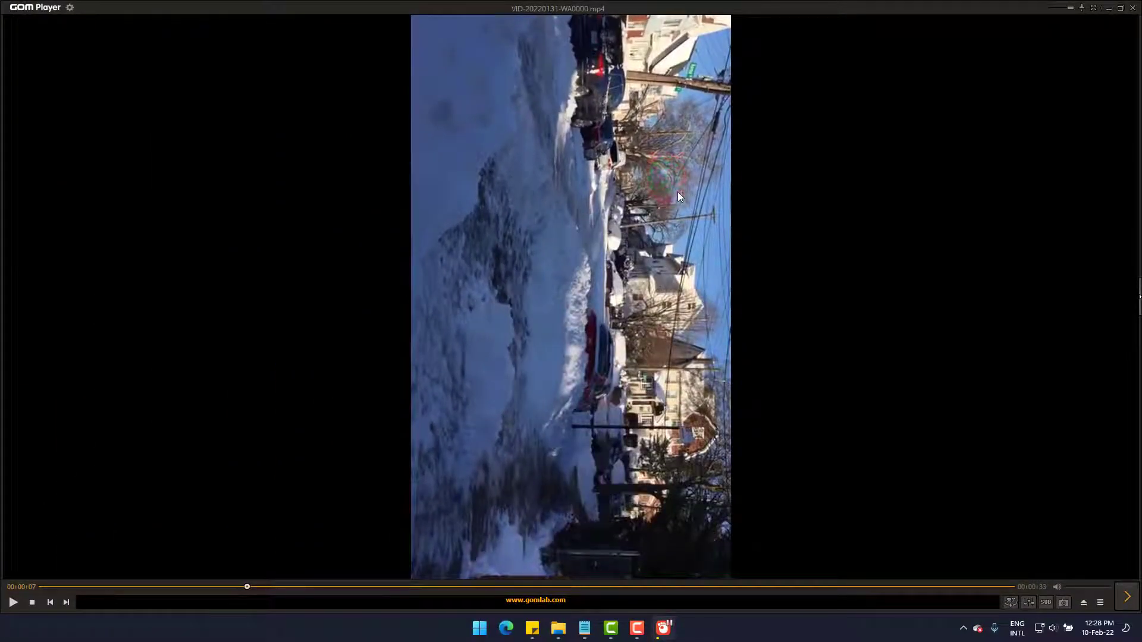
Step: Rotate the clip through 90°, 180° and 270° until the street is upright
key(ctrl+shift+s)
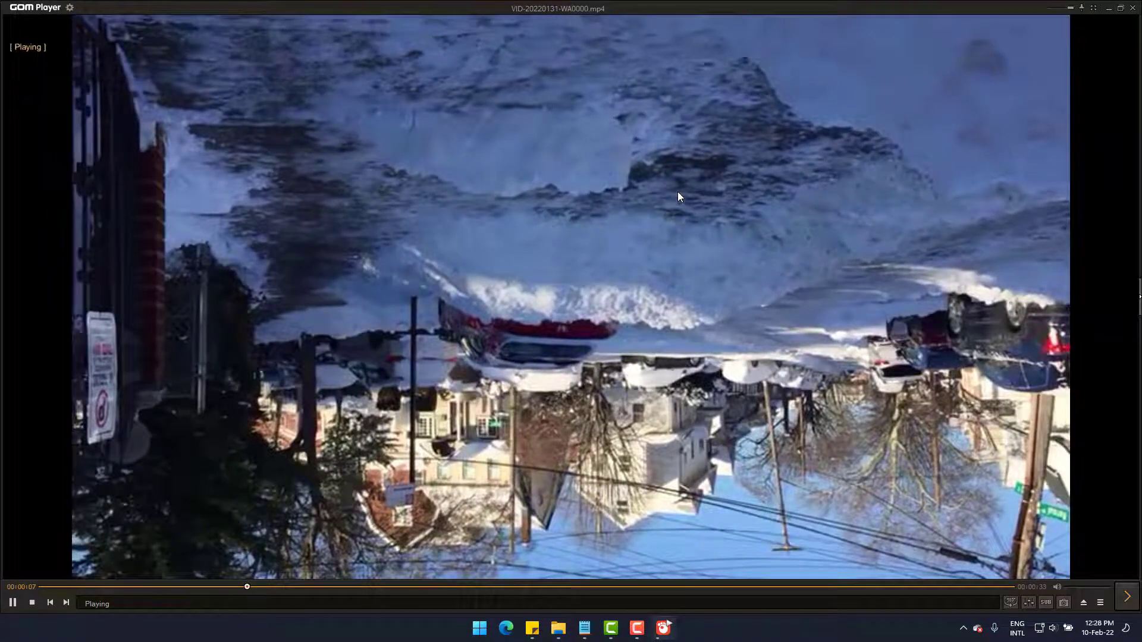
key(ctrl+shift+d)
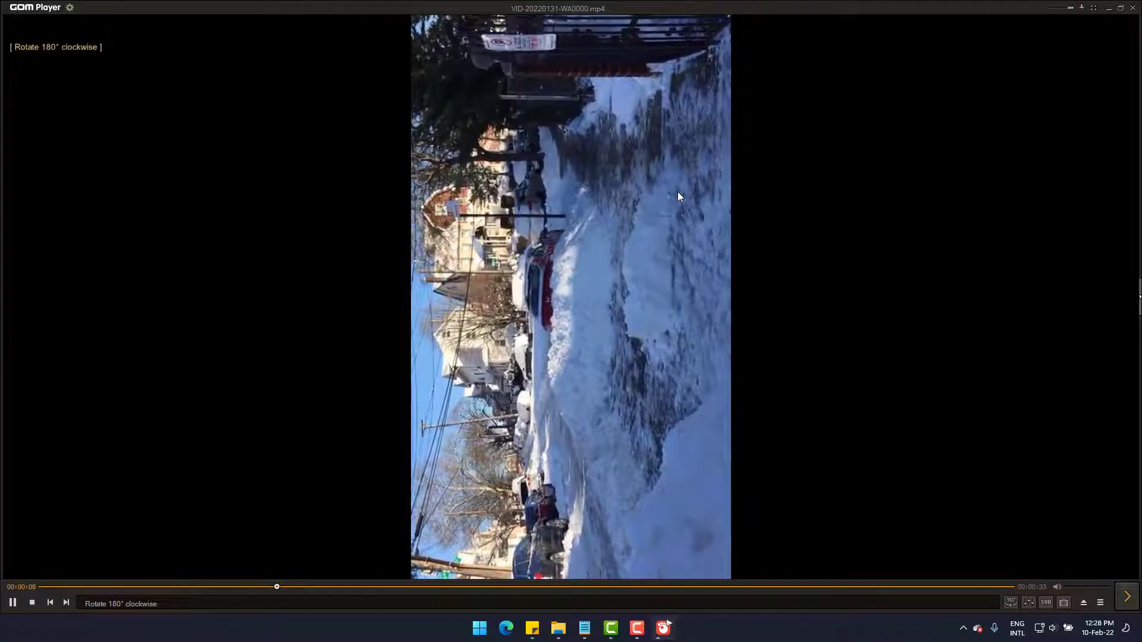
key(ctrl+shift+f)
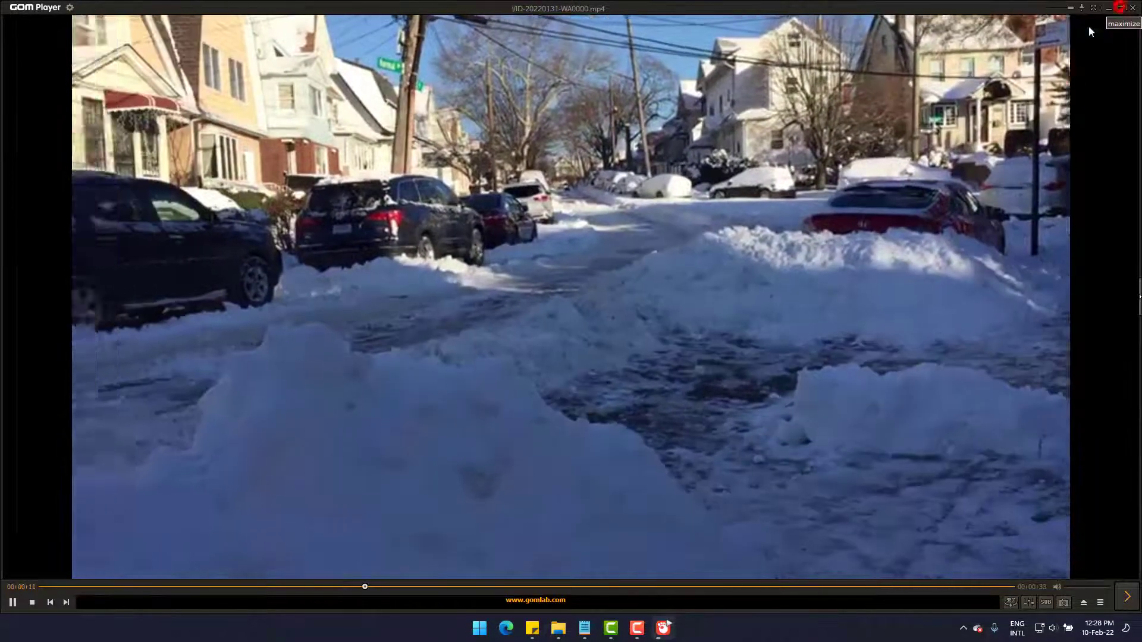
Step: Return the upright clip to a smaller window, pause it, and bring up the video context menu
double_click(571, 337)
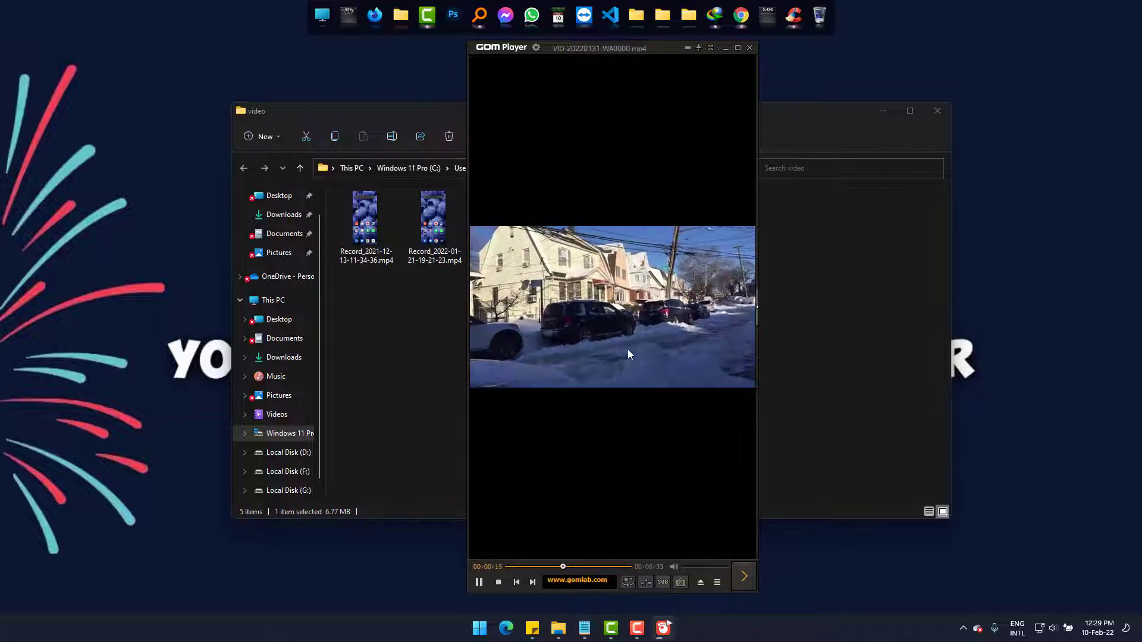
click(626, 344)
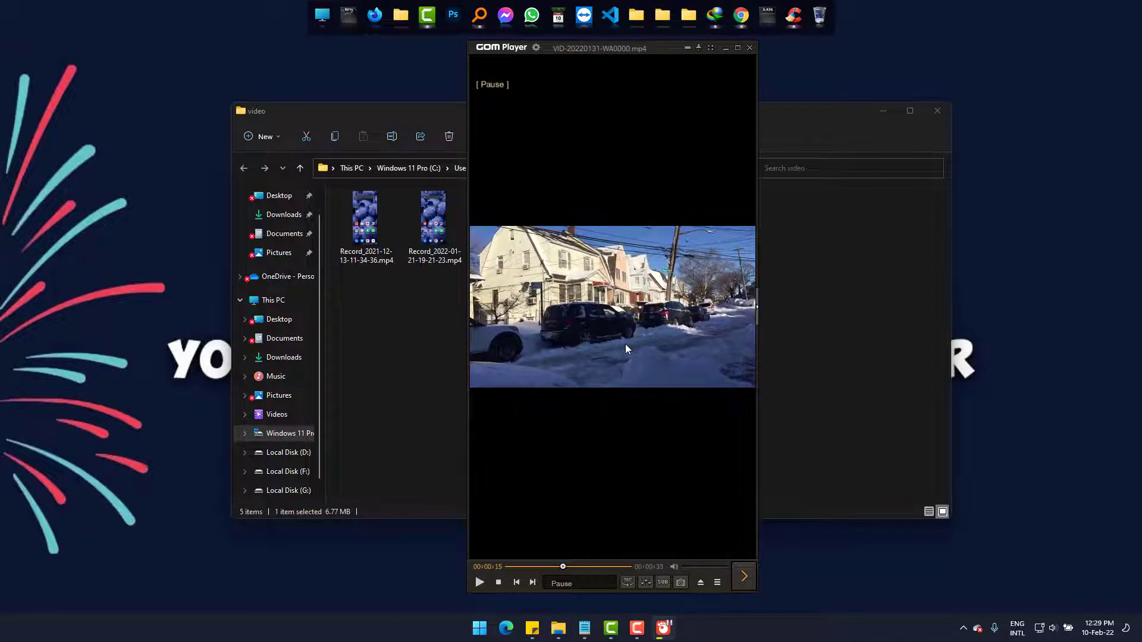
right_click(580, 246)
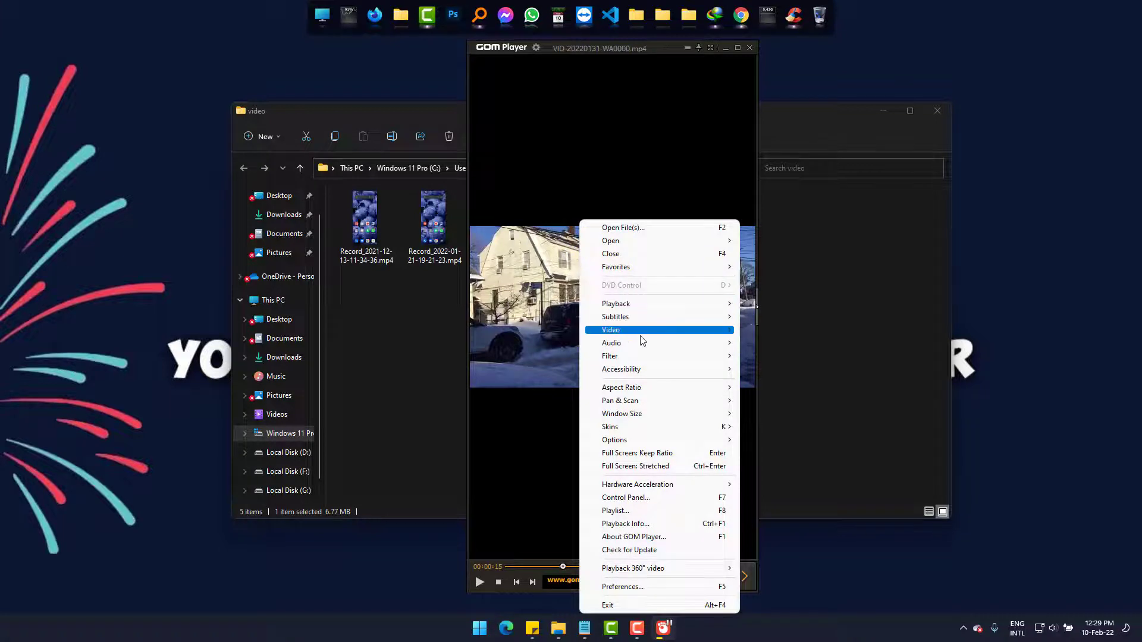